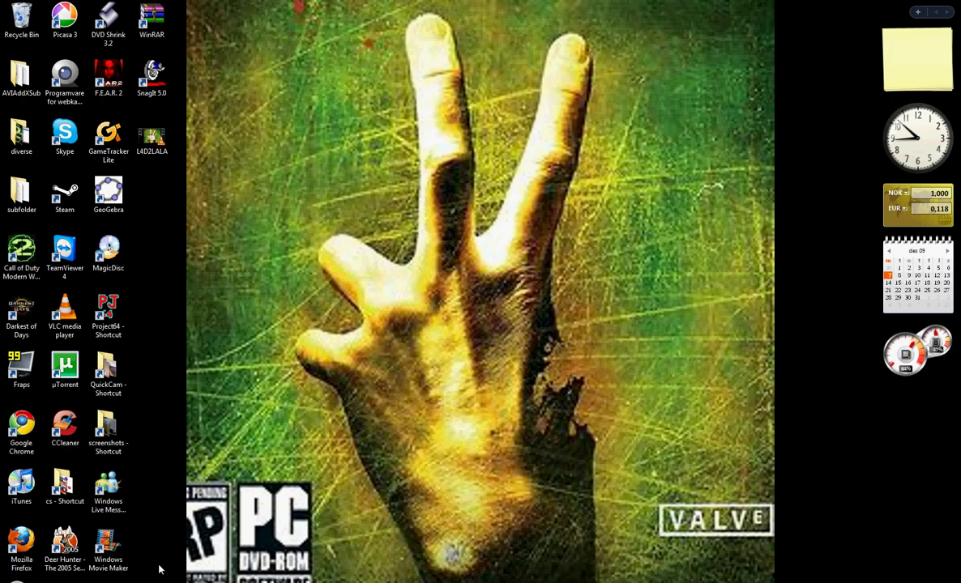
click(134, 544)
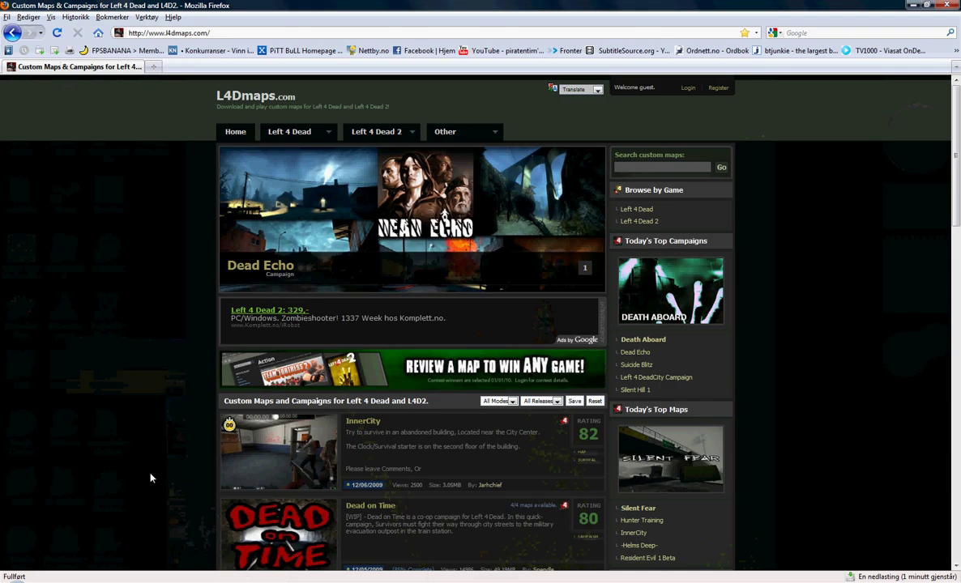
click(235, 33)
mouse_move(383, 143)
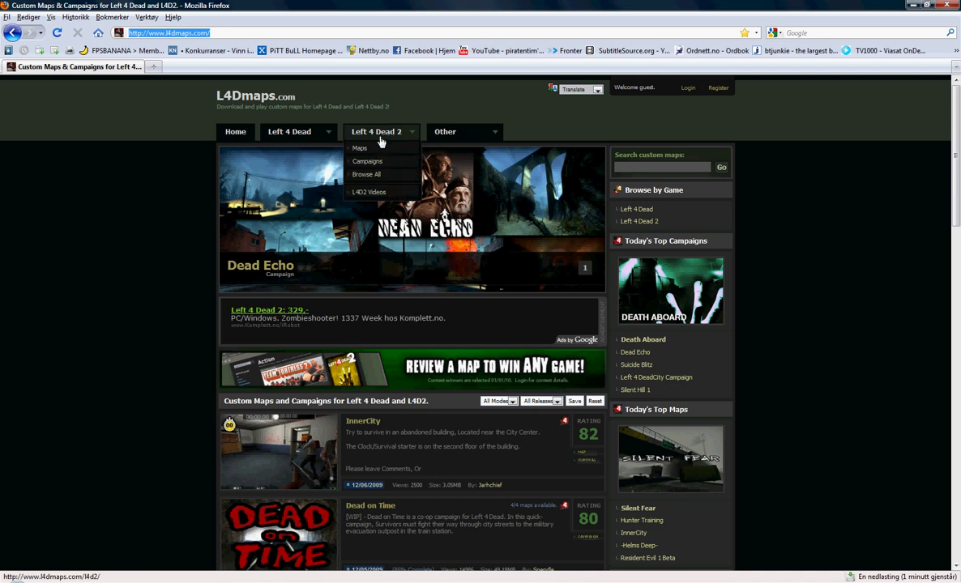
click(381, 141)
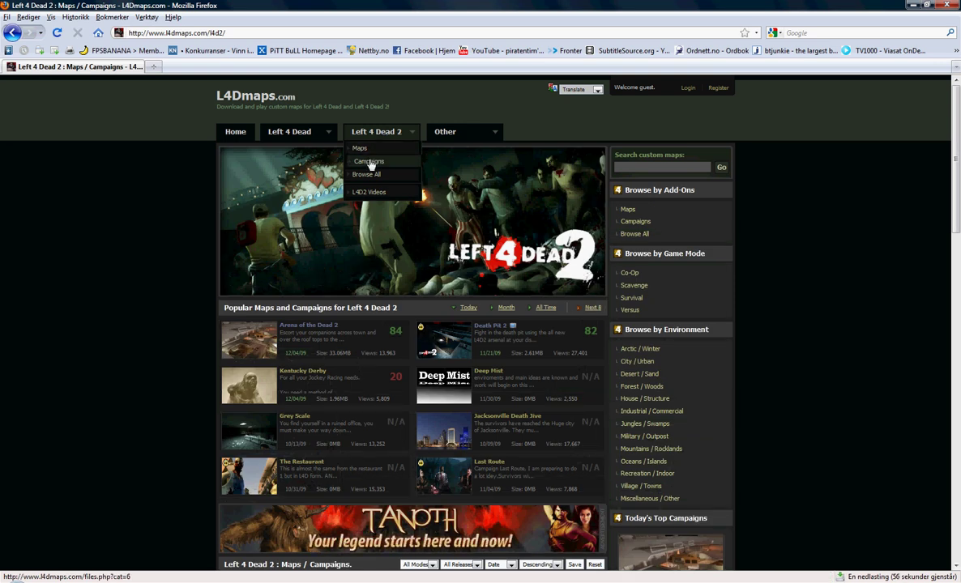
click(369, 163)
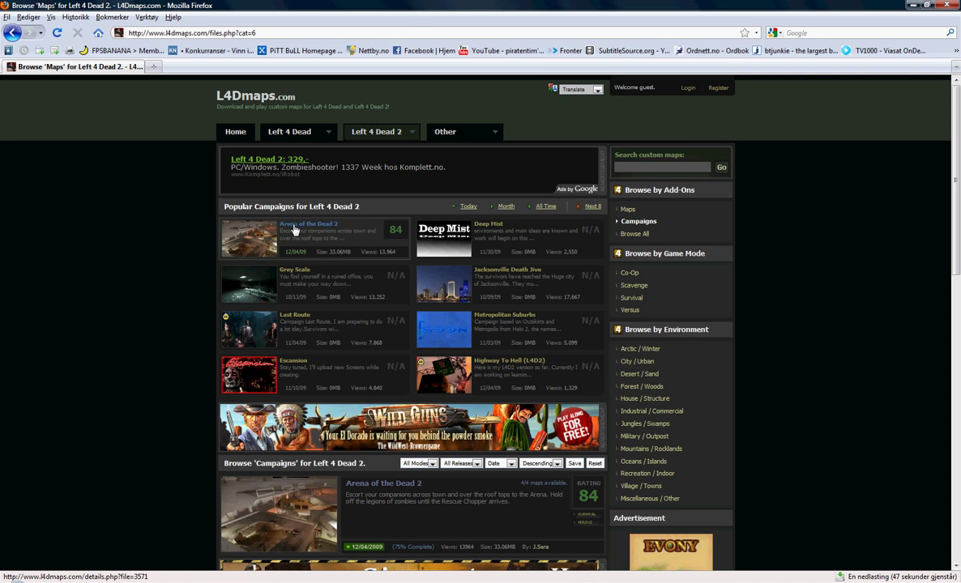
Step: Download the Arena of the Dead 2 campaign from the E-Frag #1 server in London, choosing to open the zip with WinRAR
click(294, 230)
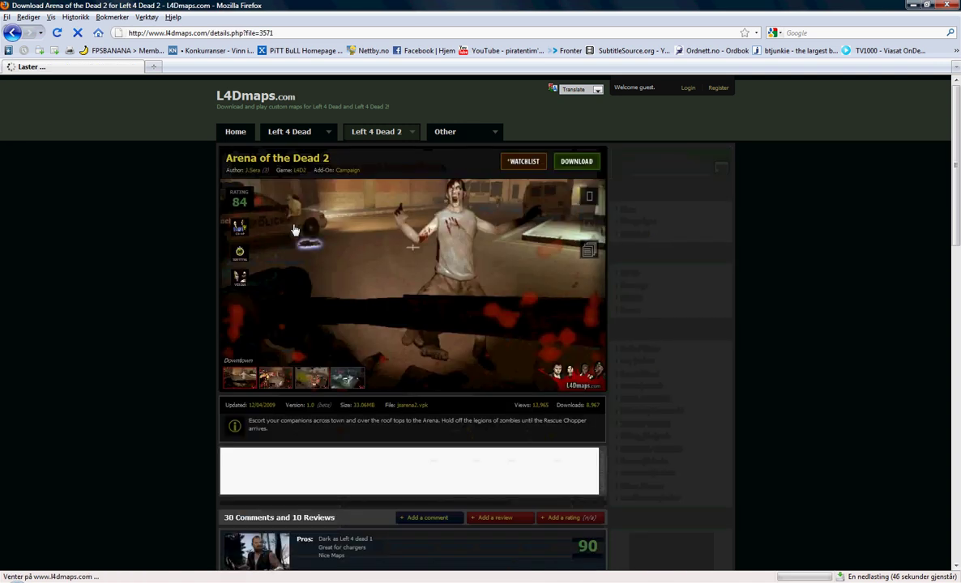
click(577, 162)
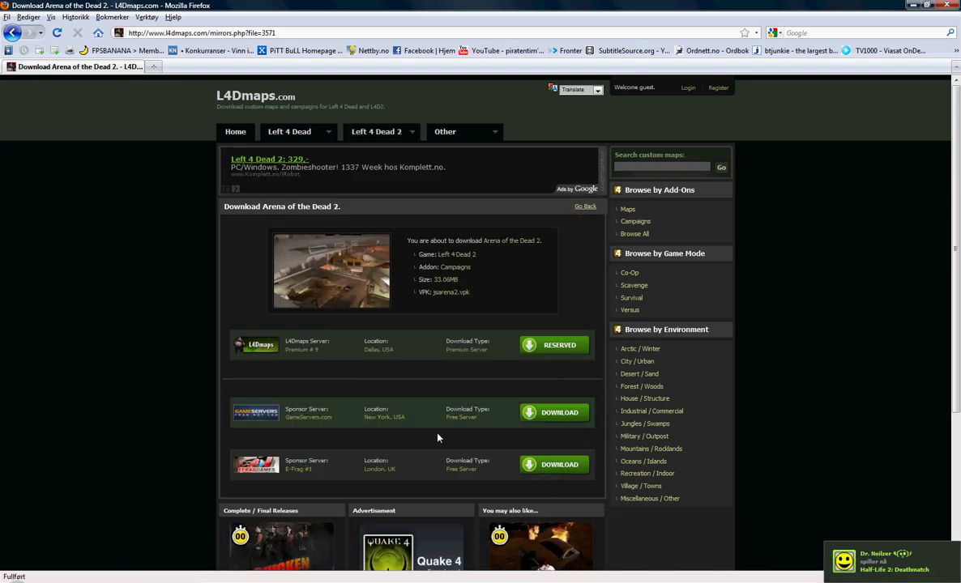
click(550, 467)
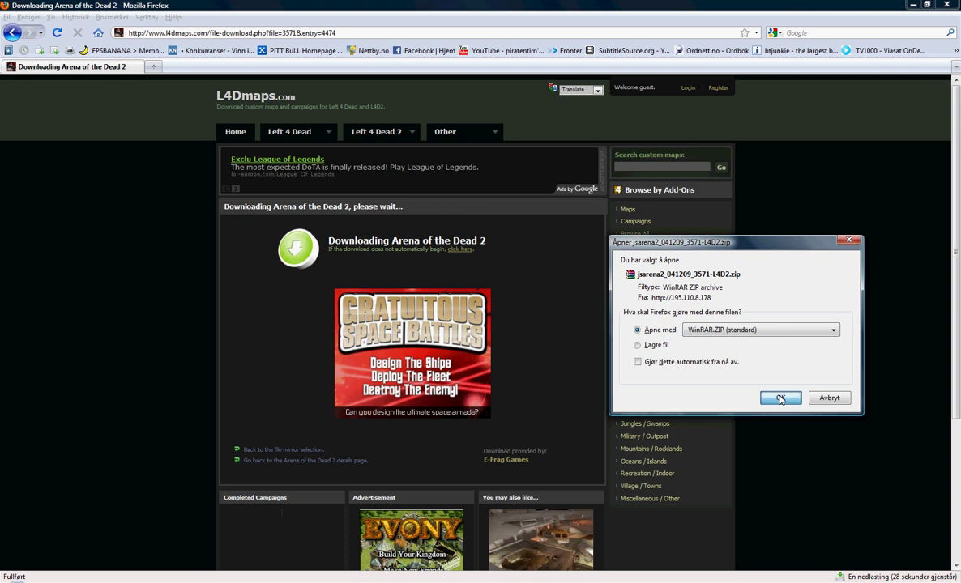
click(778, 399)
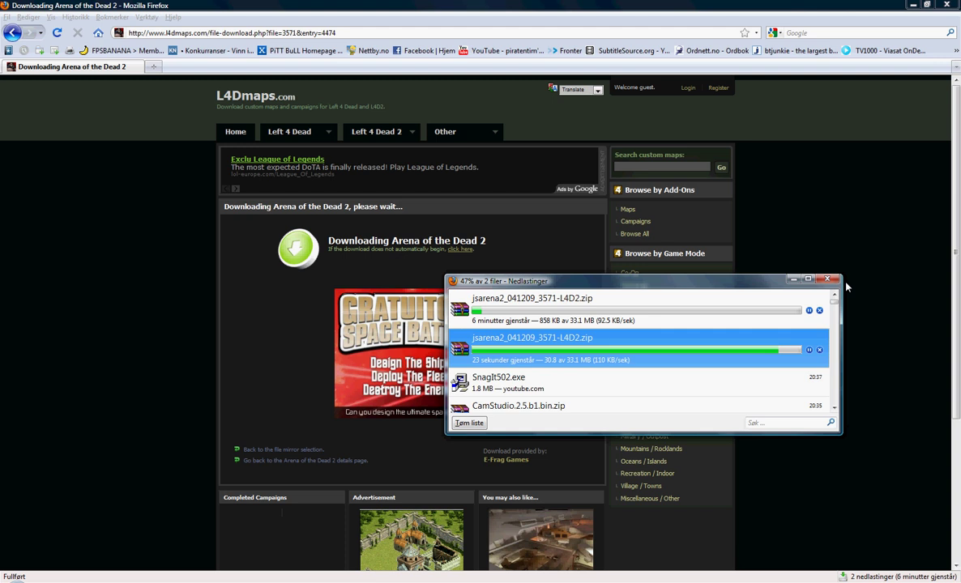
Step: Cancel the duplicate jsarena2_041209_3571-L4D2.zip download and open the archive from the other download in WinRAR
click(819, 310)
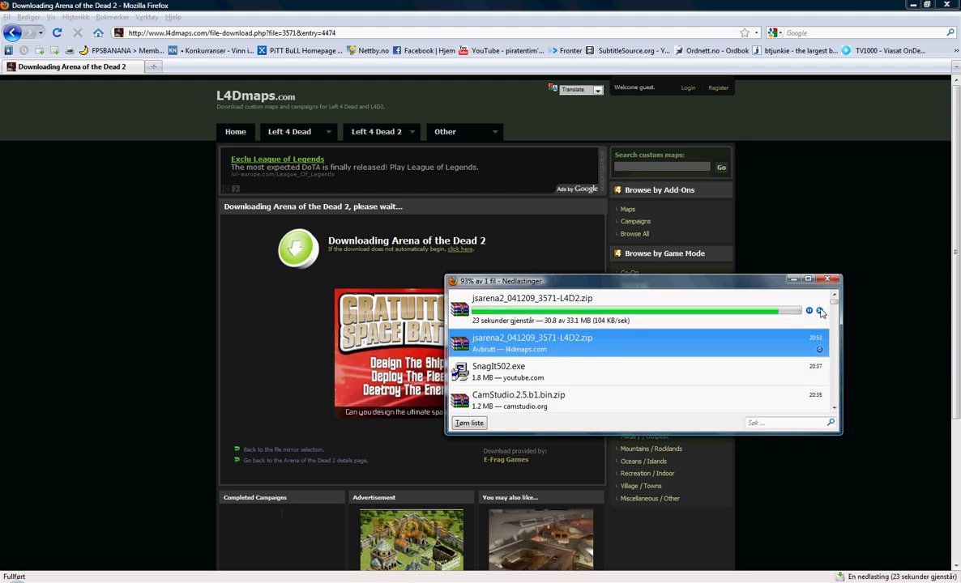
click(514, 317)
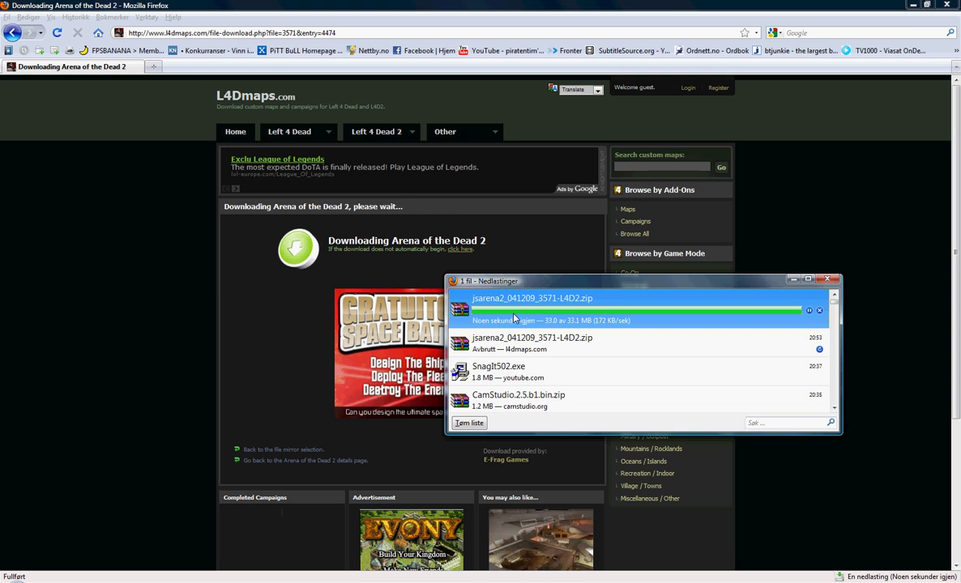
double_click(513, 312)
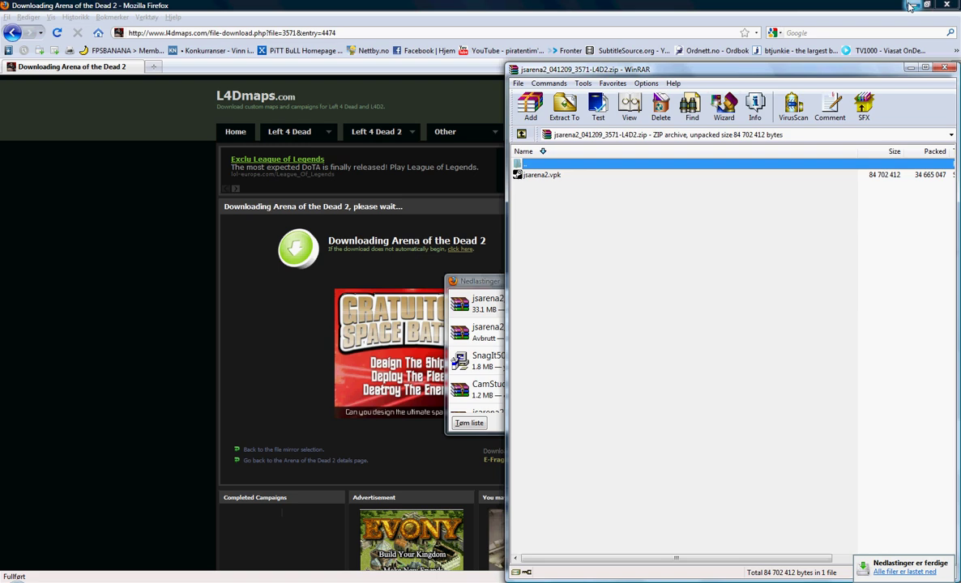
Step: Minimize Firefox and open the steam folder on Local Disk (D:) in Windows Explorer
click(913, 5)
key(super)
click(183, 299)
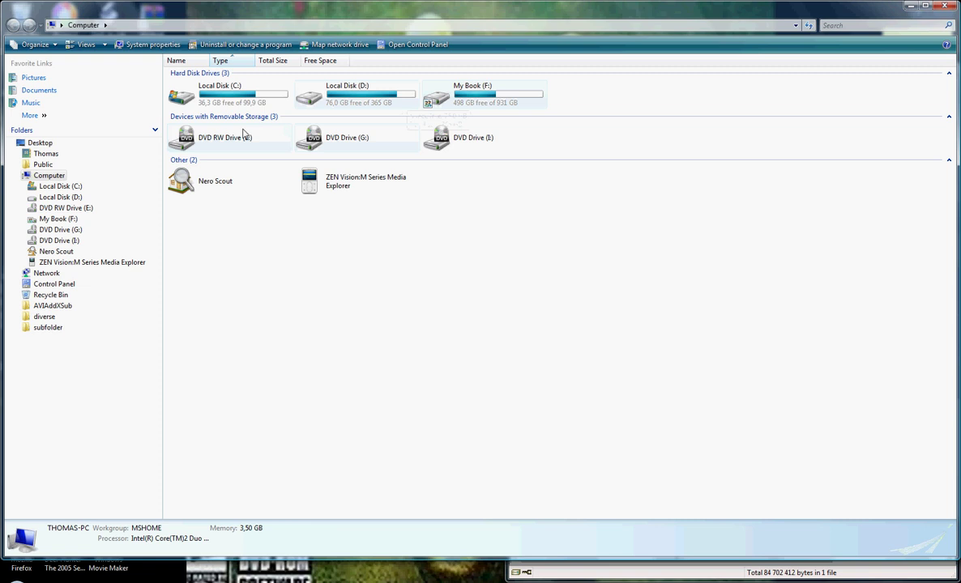
double_click(353, 98)
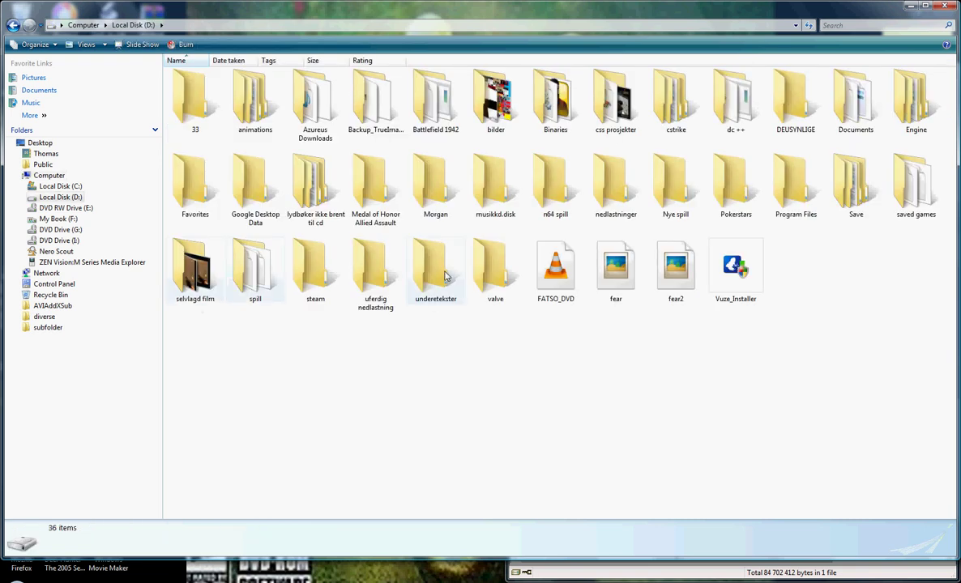
double_click(317, 279)
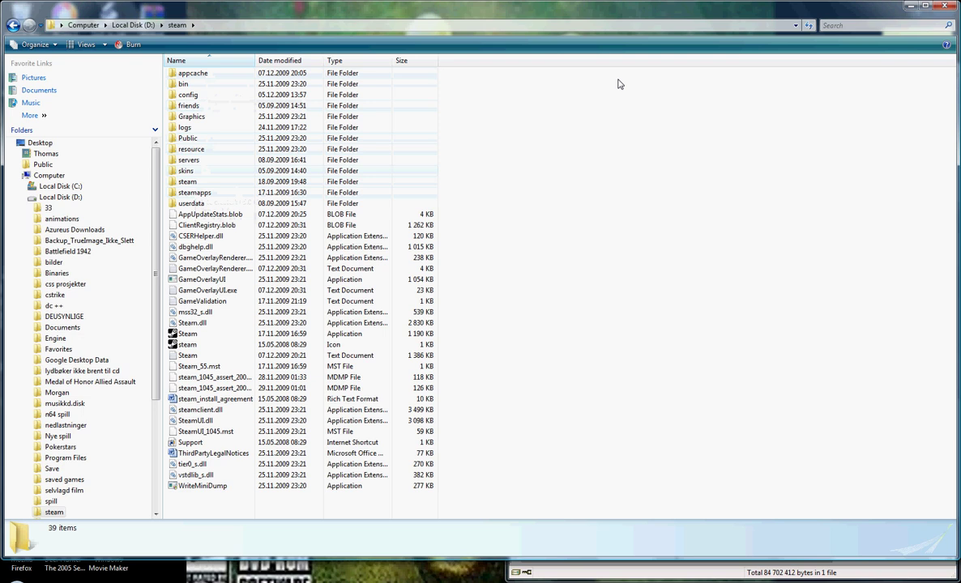
Step: Search the steam folder for LEFT4DEAD and open the addons folder inside the left4dead2 folder
click(850, 25)
text(LEFT4DEAD)
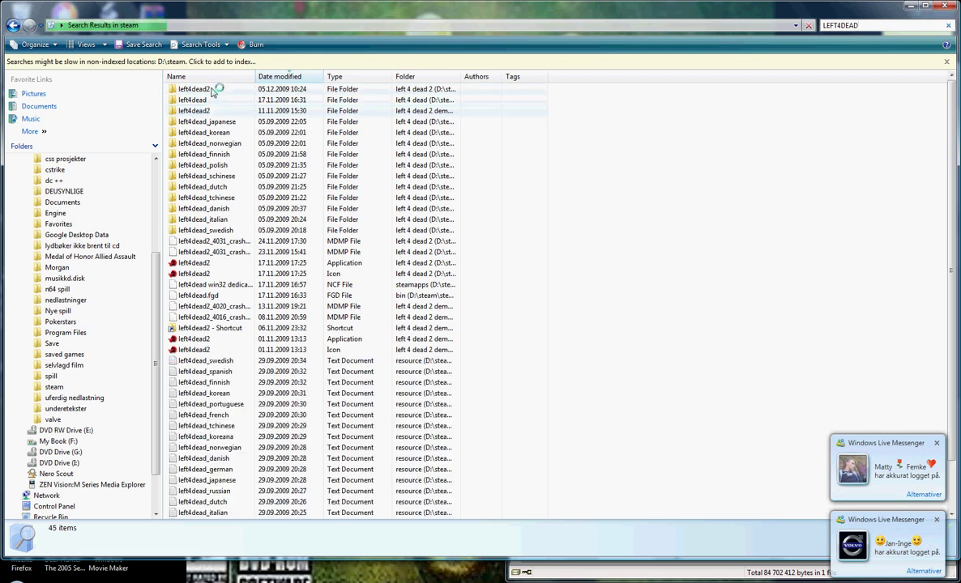
double_click(213, 89)
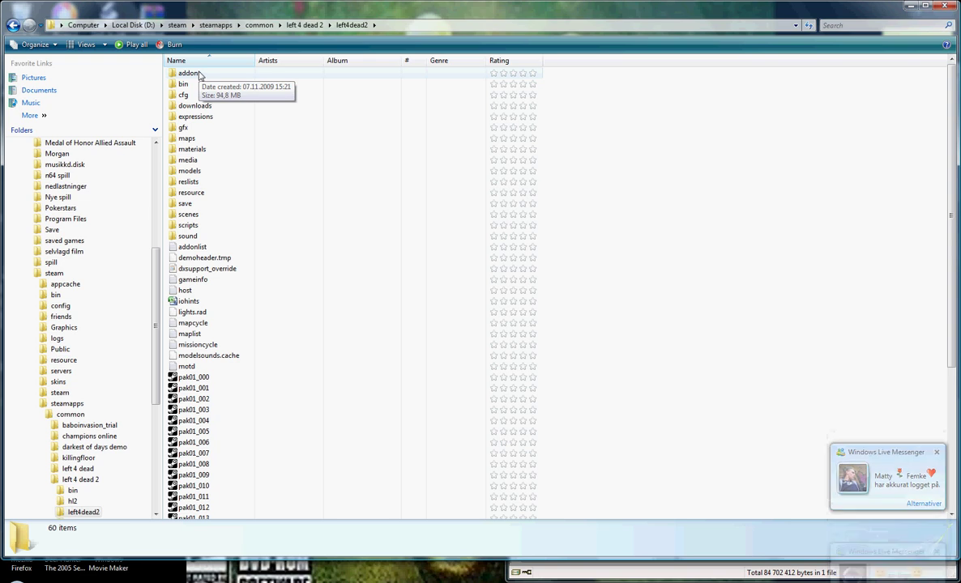
double_click(190, 74)
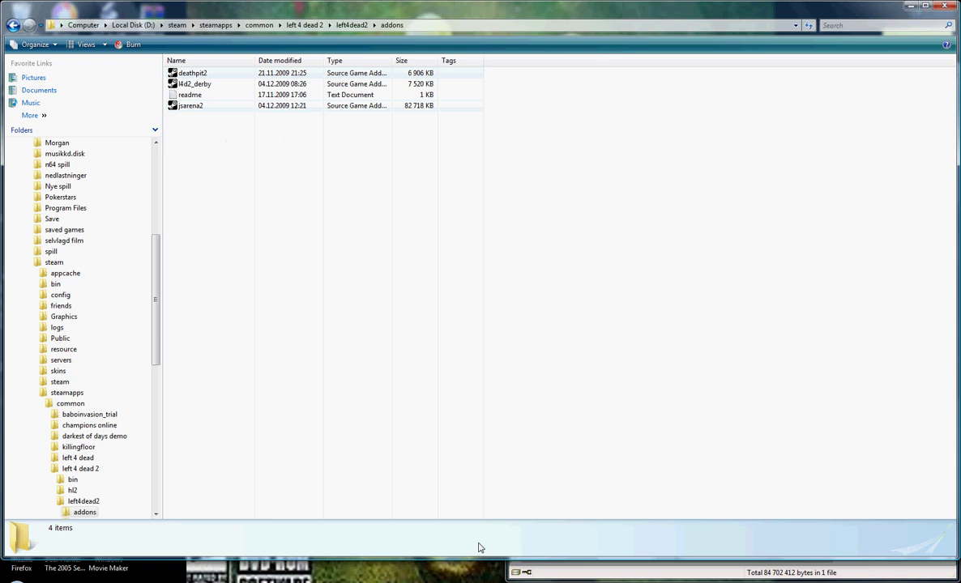
Step: Try to move jsarena2.vpk from the WinRAR archive into the addons folder
click(616, 575)
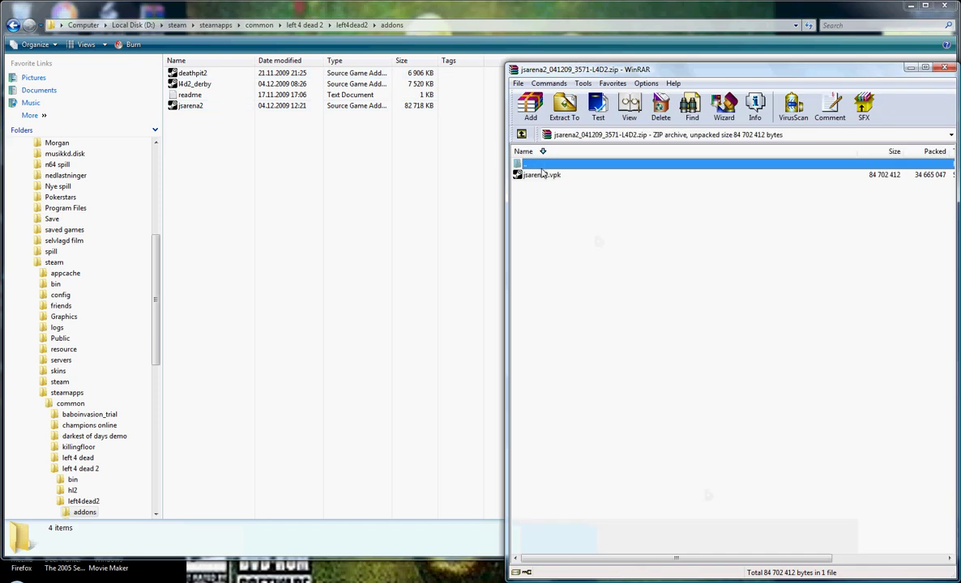
drag(541, 173, 482, 191)
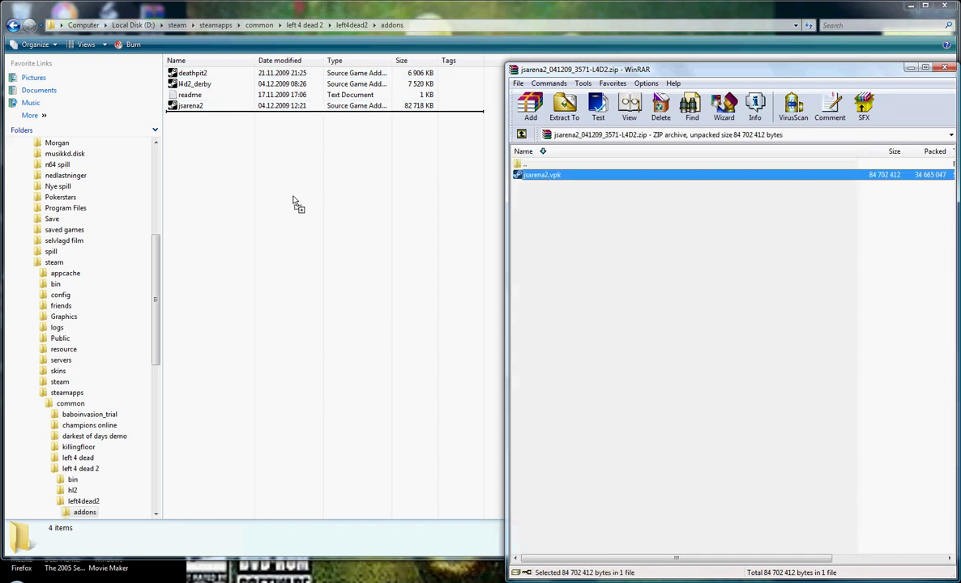
drag(294, 203, 293, 202)
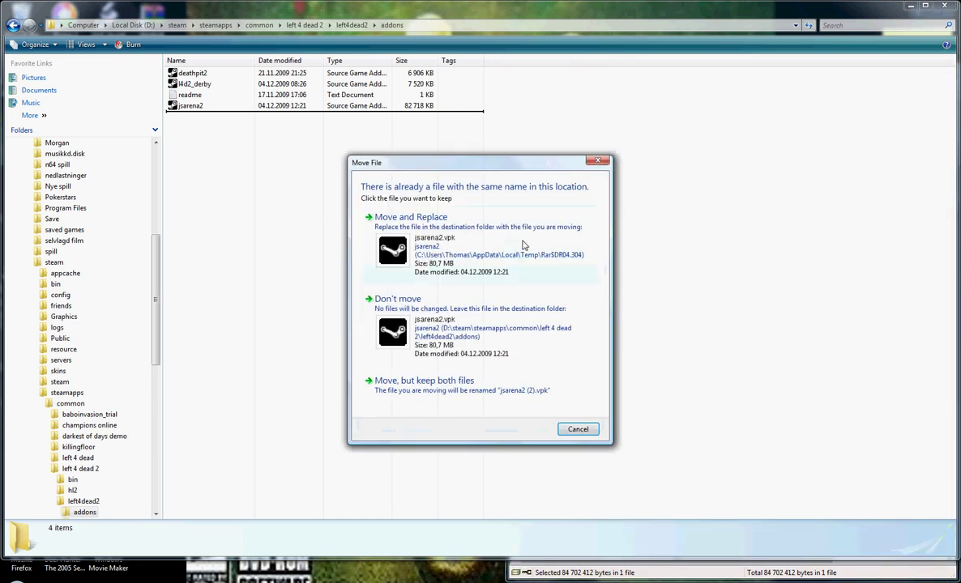
click(600, 162)
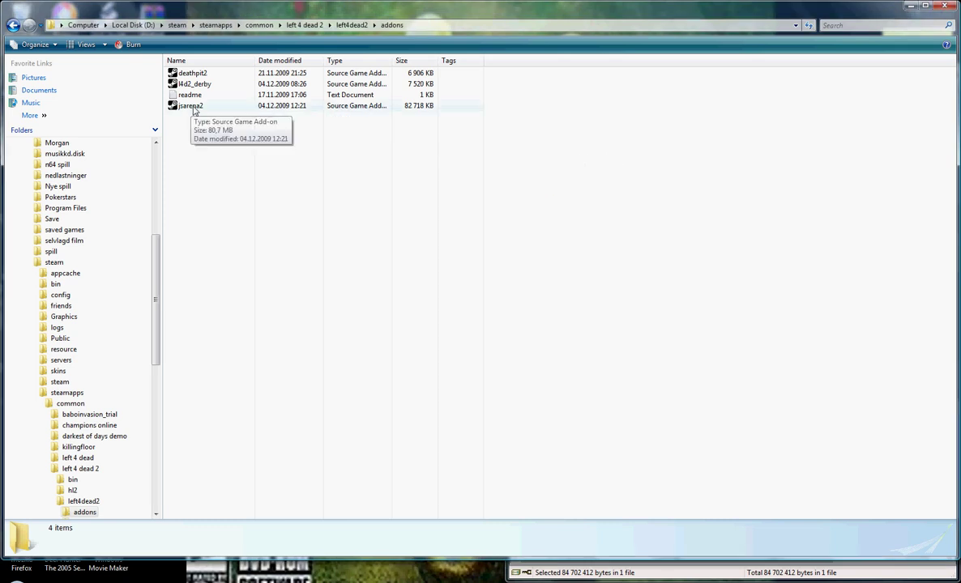
Step: Open the jsarena2 add-on file in the addons folder
click(193, 106)
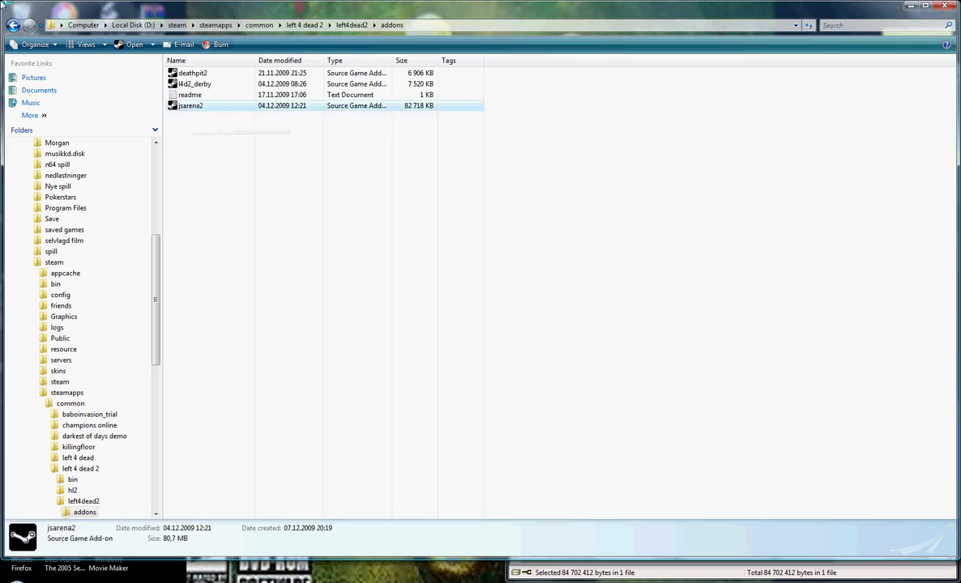
key(Return)
click(549, 330)
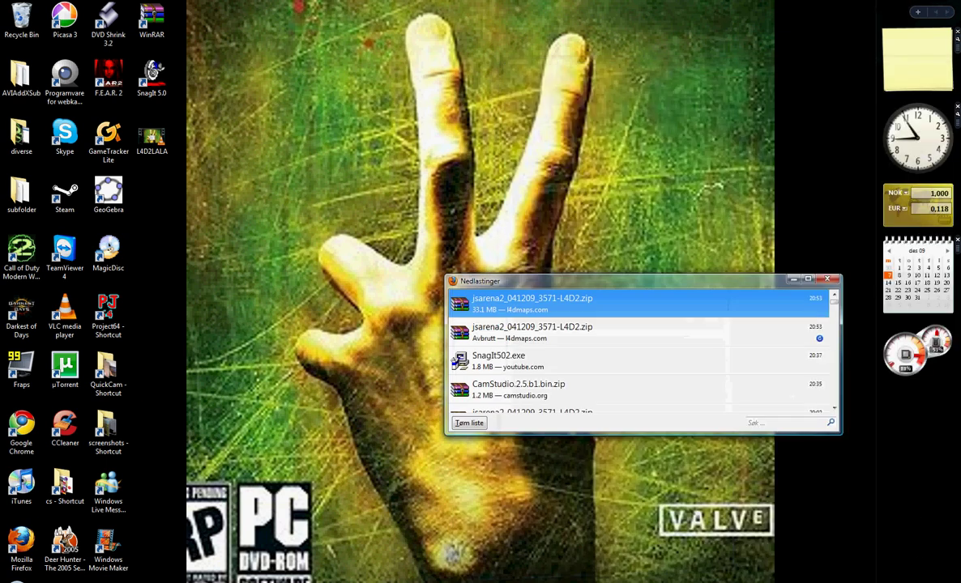
Step: Launch Left 4 Dead 2 from the Steam games list and close the in-game console
right_click(899, 582)
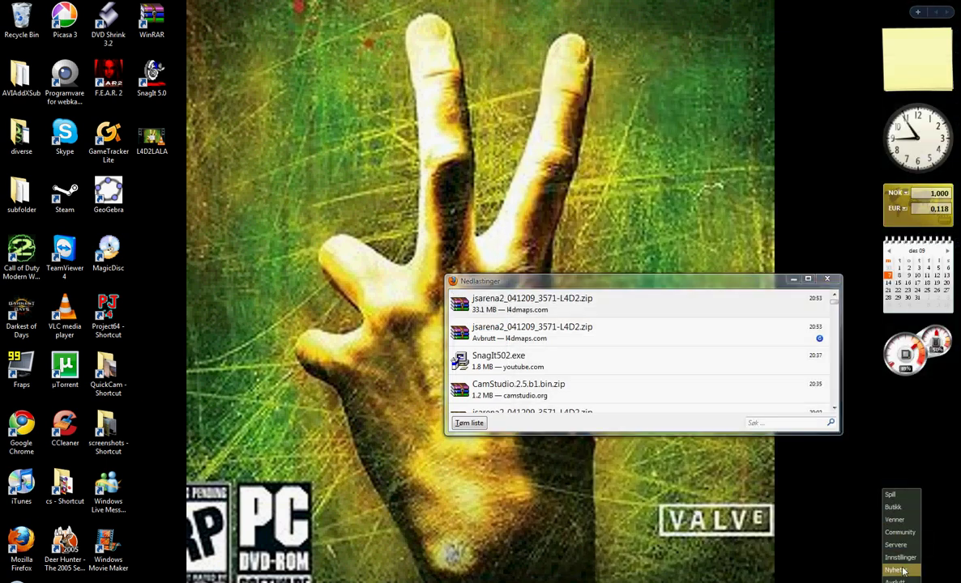
click(896, 495)
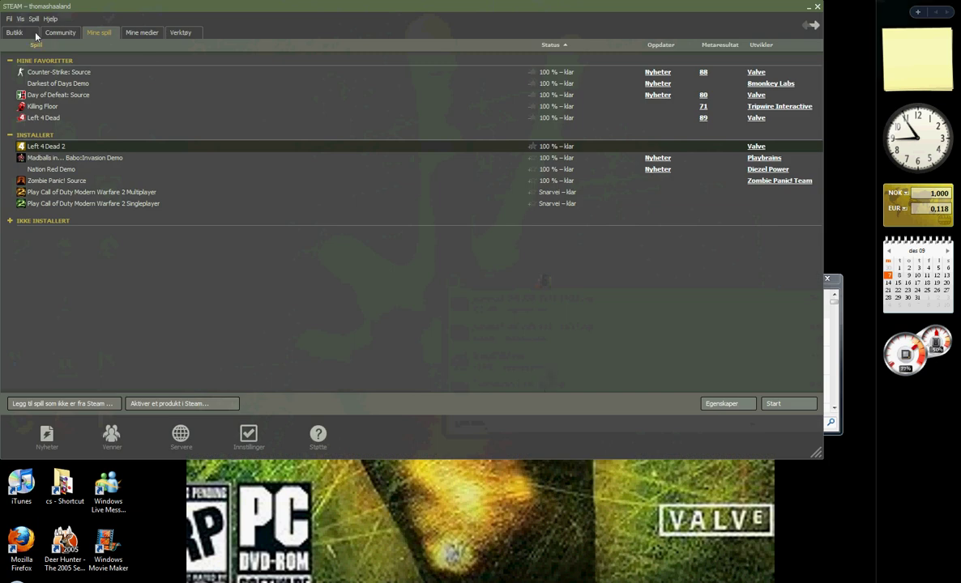
double_click(57, 147)
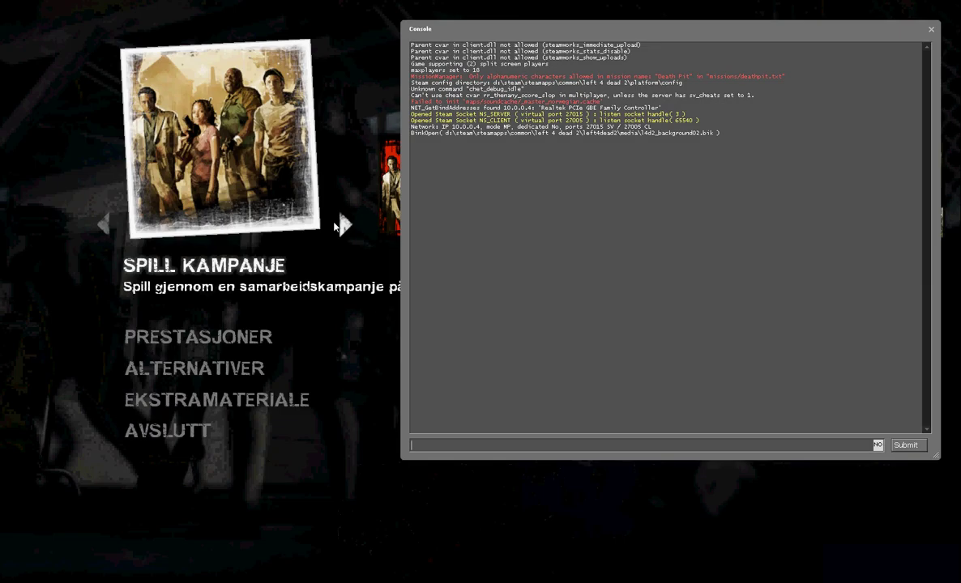
key(Escape)
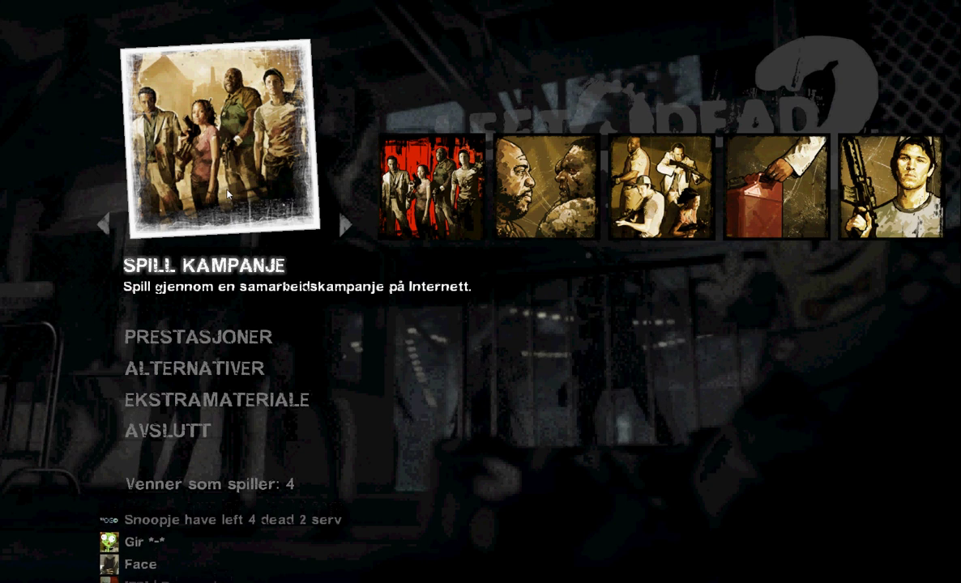
Step: Choose to play the campaign with friends and begin a new campaign lobby
click(230, 194)
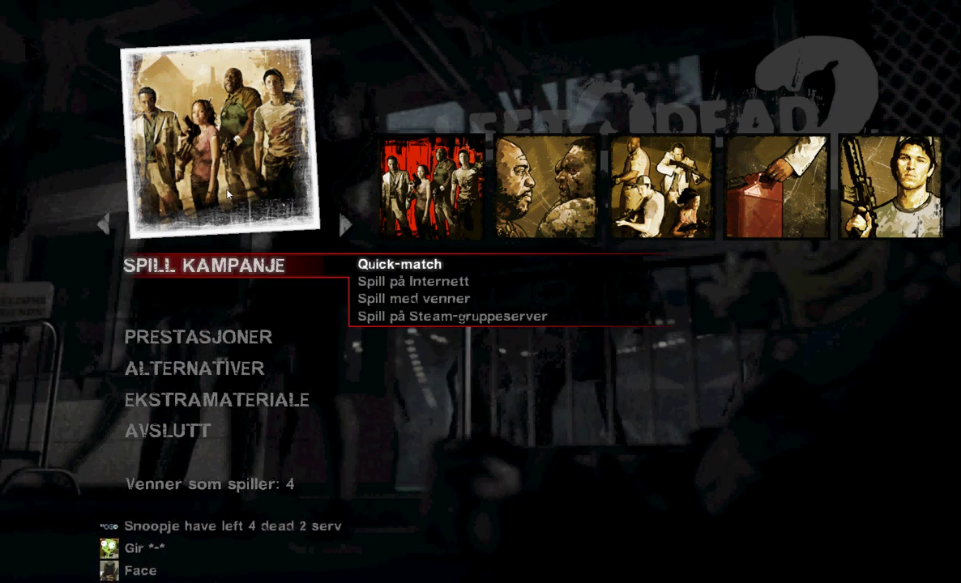
click(414, 299)
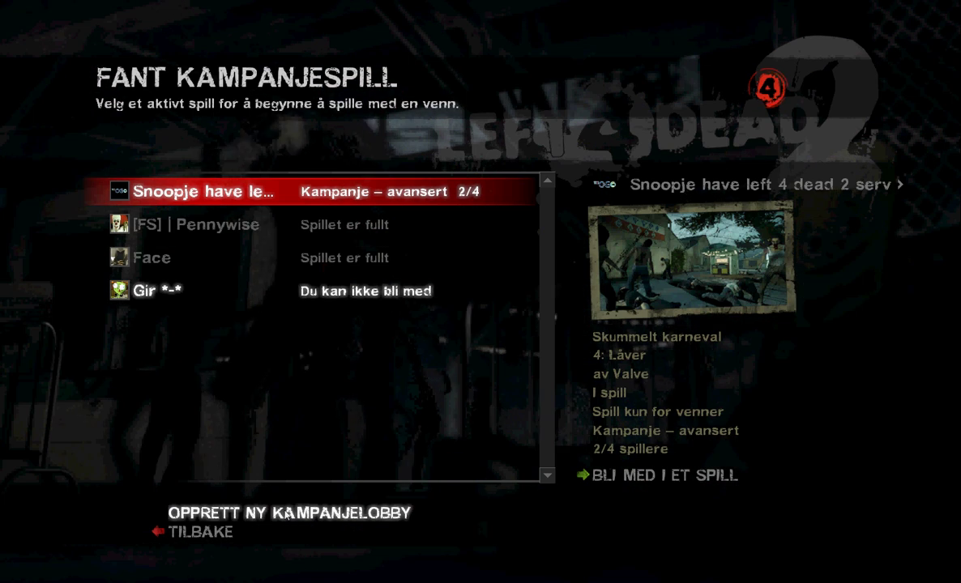
click(286, 514)
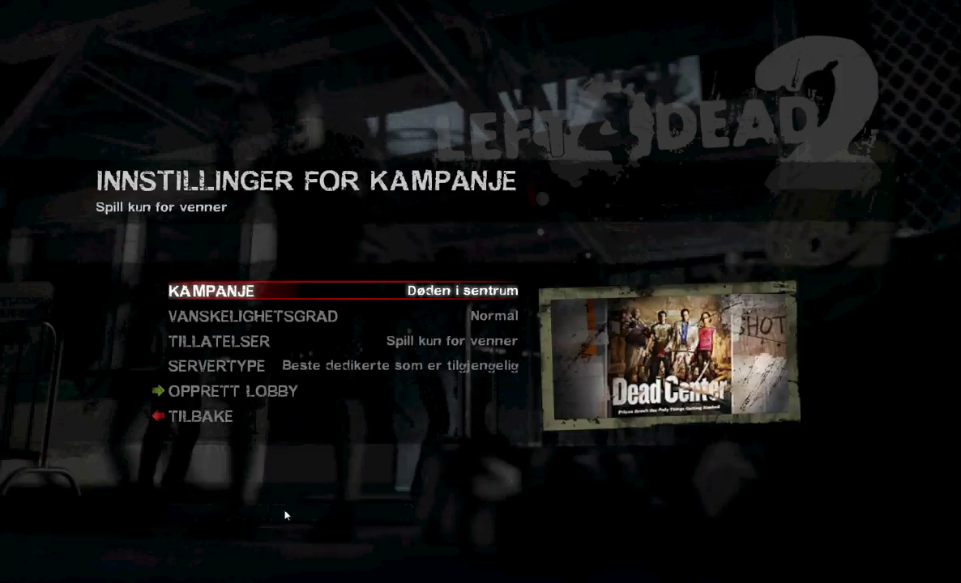
Step: Set the campaign to the add-on Arena of the Dead 2 v1 and create the lobby
click(375, 288)
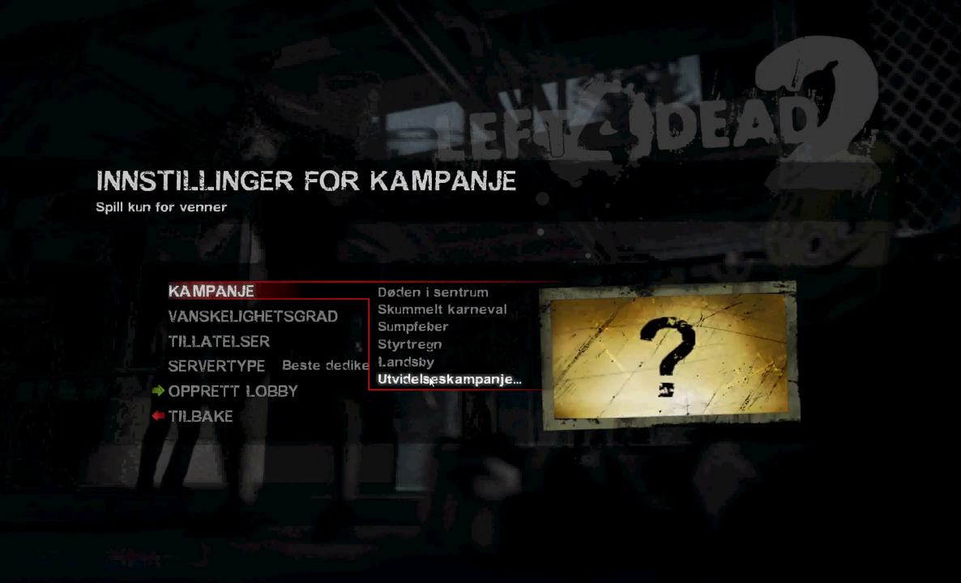
click(430, 380)
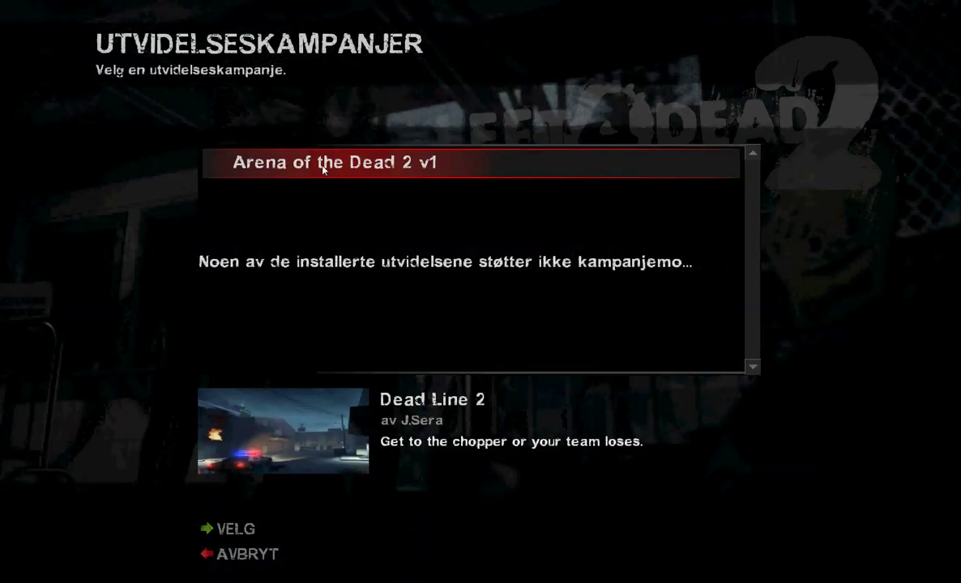
click(235, 529)
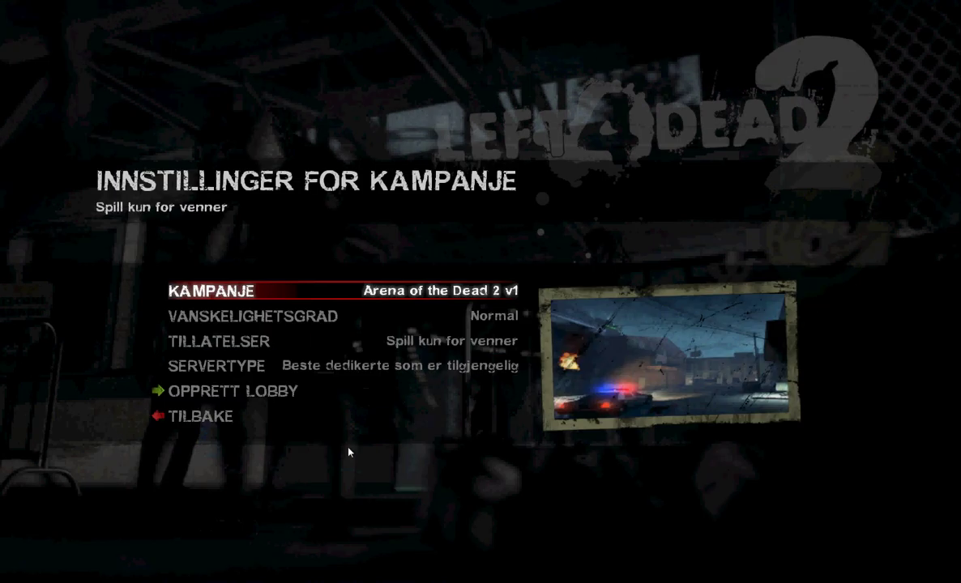
click(256, 396)
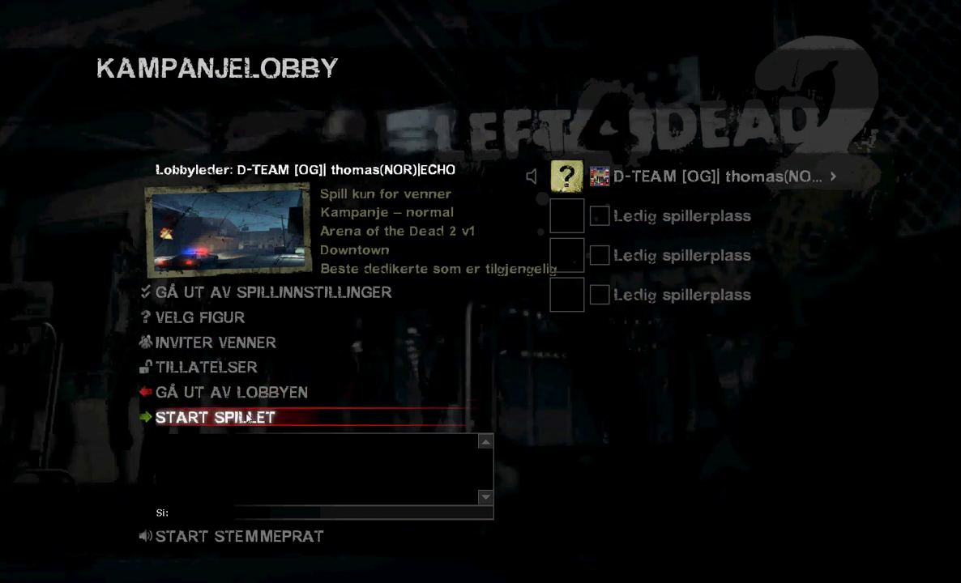
Step: Try to start the game from the campaign lobby and cancel the server search
click(373, 417)
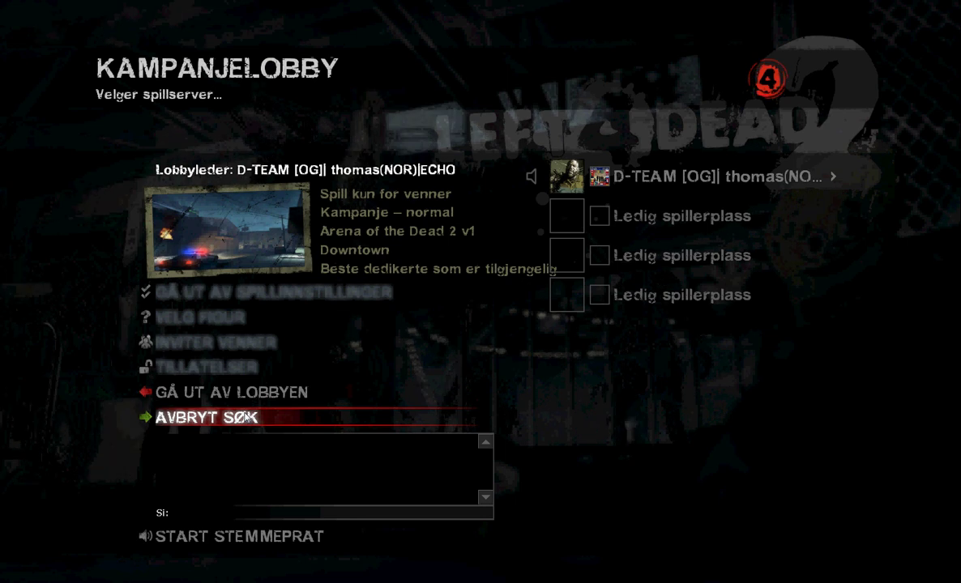
click(244, 418)
click(245, 418)
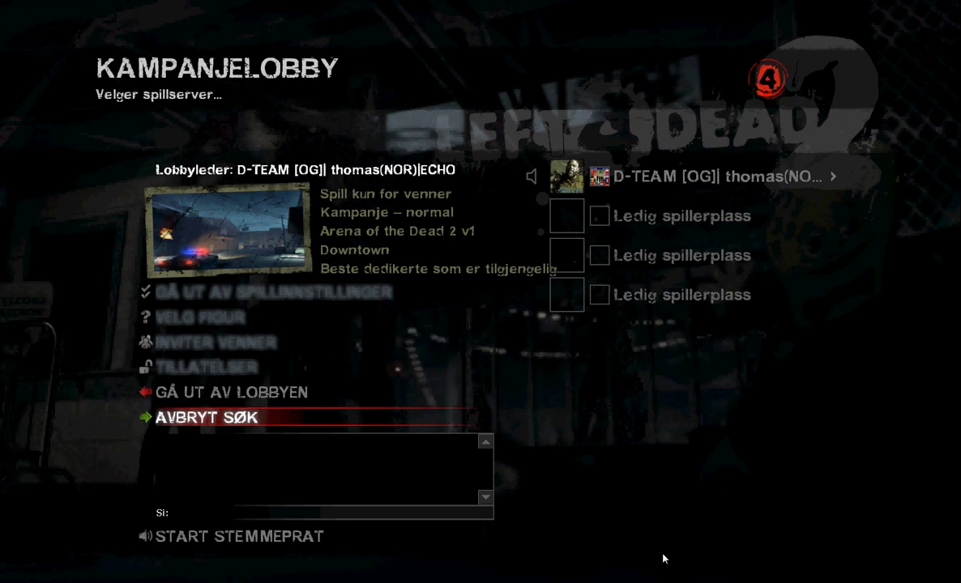
click(207, 418)
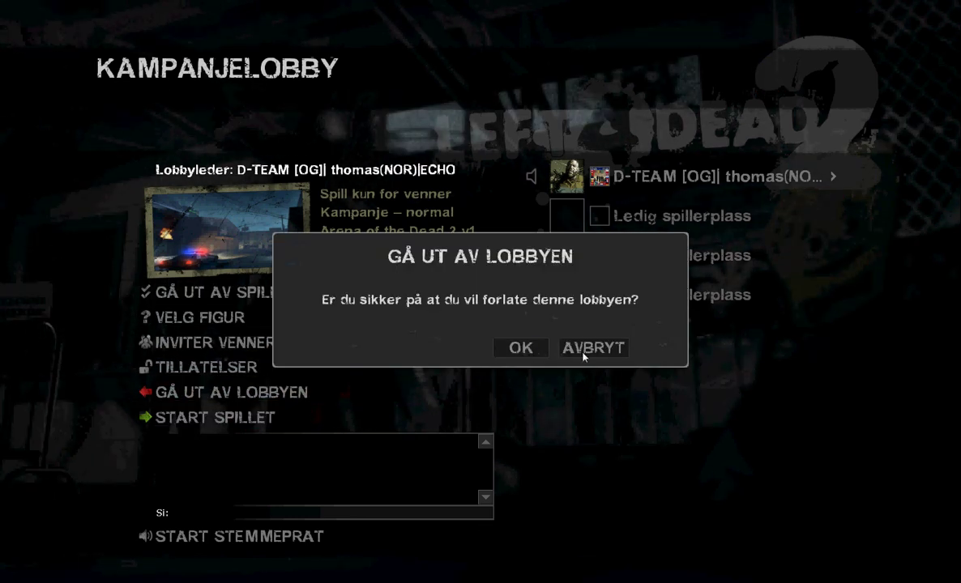